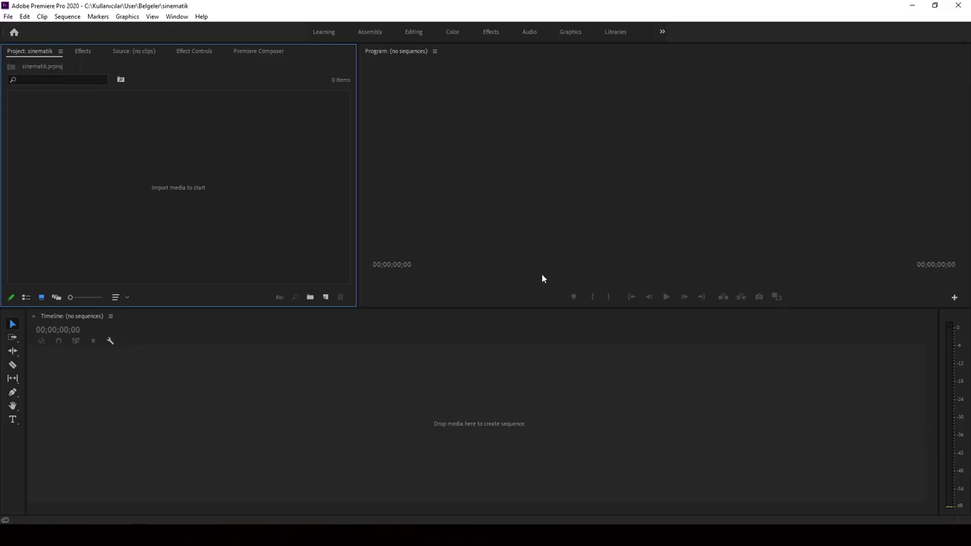
# Step: Switch from the empty sinematik project to a new Chrome tab via the taskbar
pyautogui.click(356, 536)
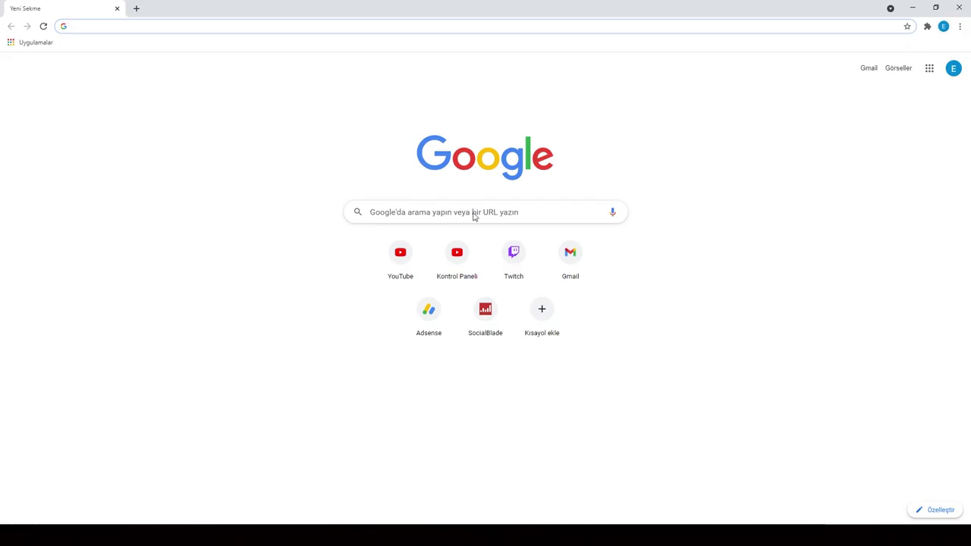
# Step: Search Google for 'pinterest' and open the Pinterest - Türkiye result
pyautogui.click(560, 212)
pyautogui.write('p')
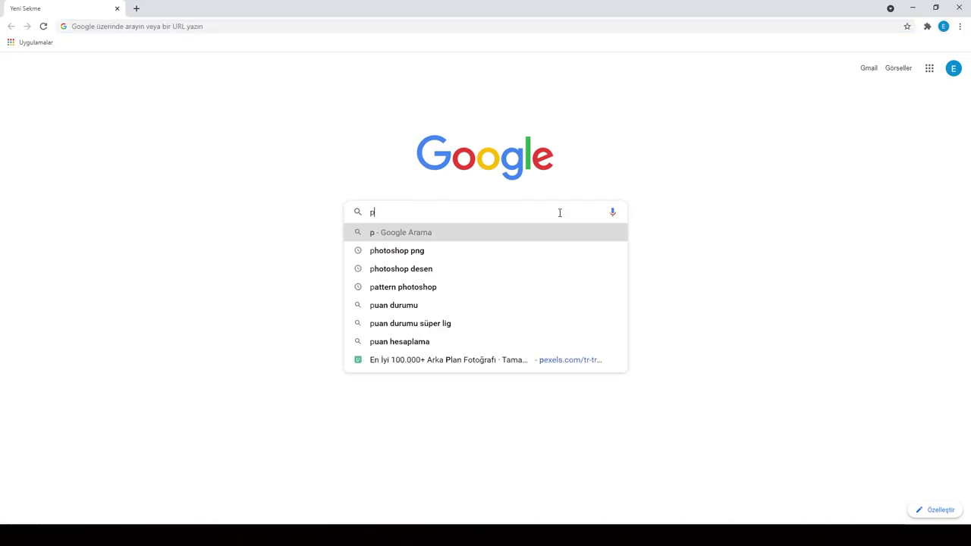
pyautogui.write('interest')
pyautogui.press('Return')
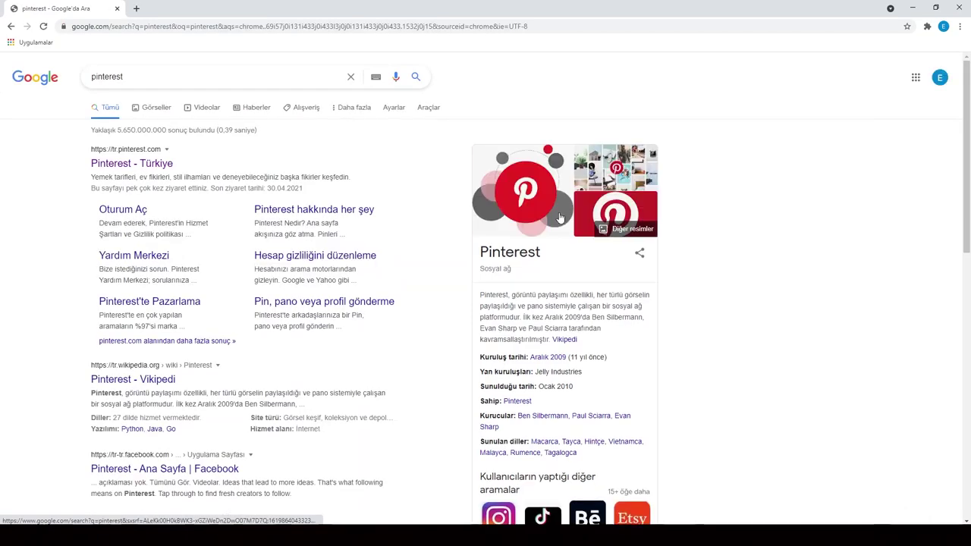
pyautogui.click(148, 171)
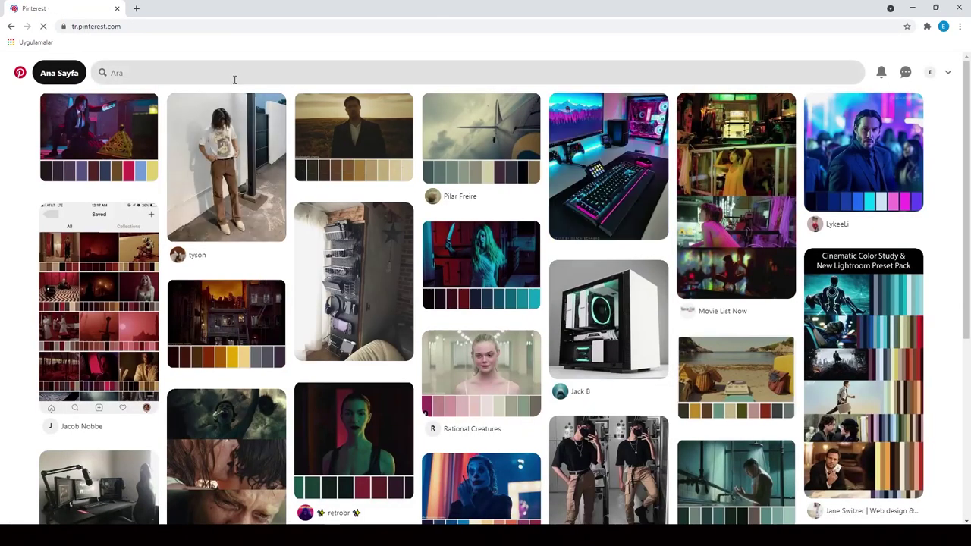
# Step: Search Pinterest for 'cinema color palette'
pyautogui.click(234, 76)
pyautogui.write('c')
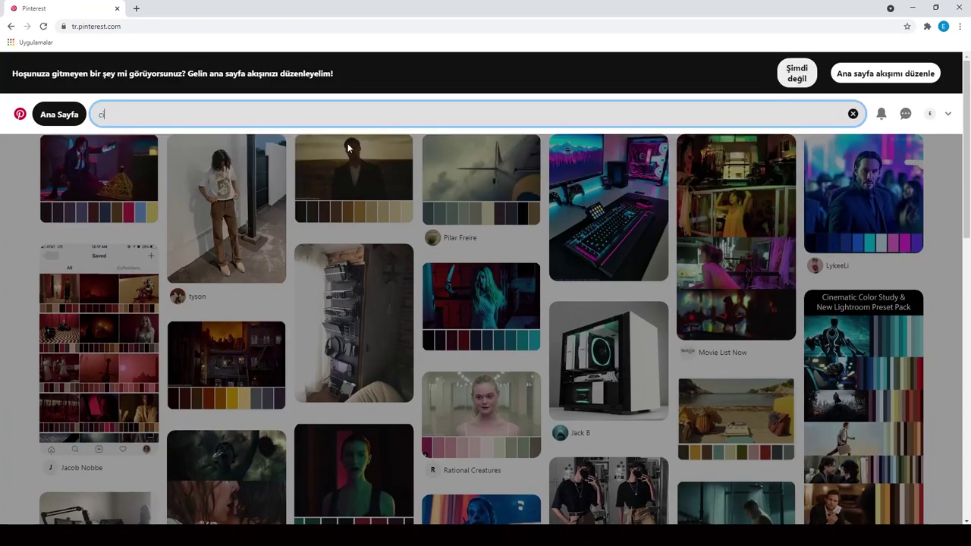
pyautogui.write('inema color palette')
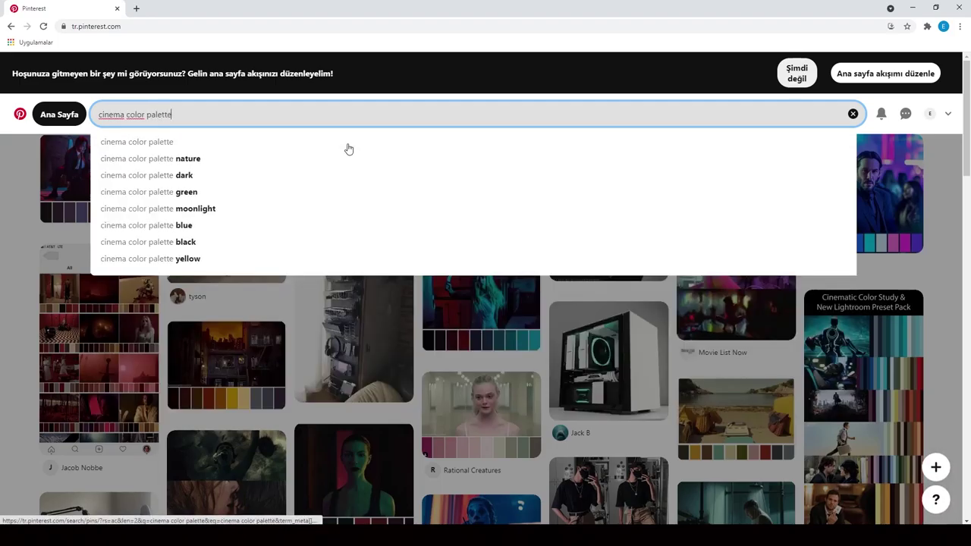
pyautogui.press('Return')
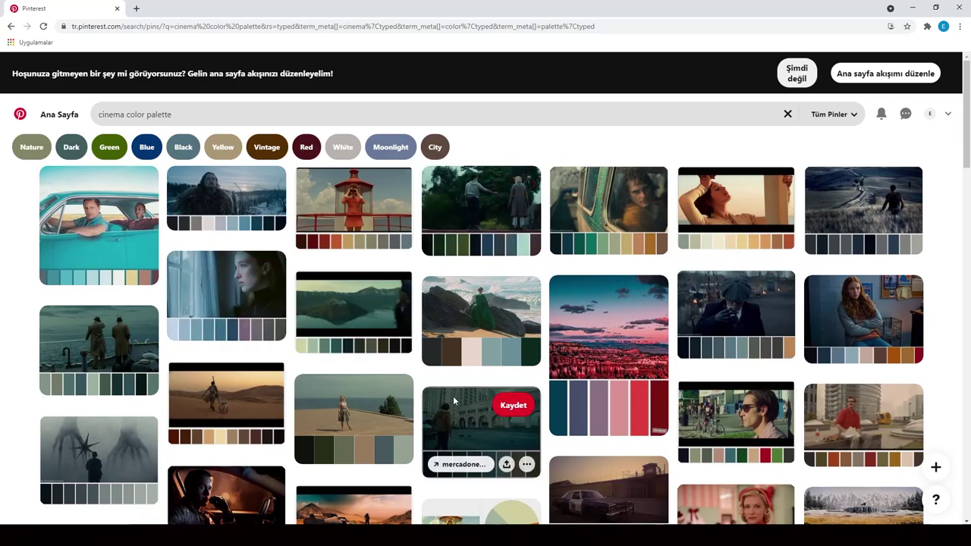
# Step: Save the 50 Iconic Films palette pin image to the desktop (Masaüstü)
pyautogui.click(219, 201)
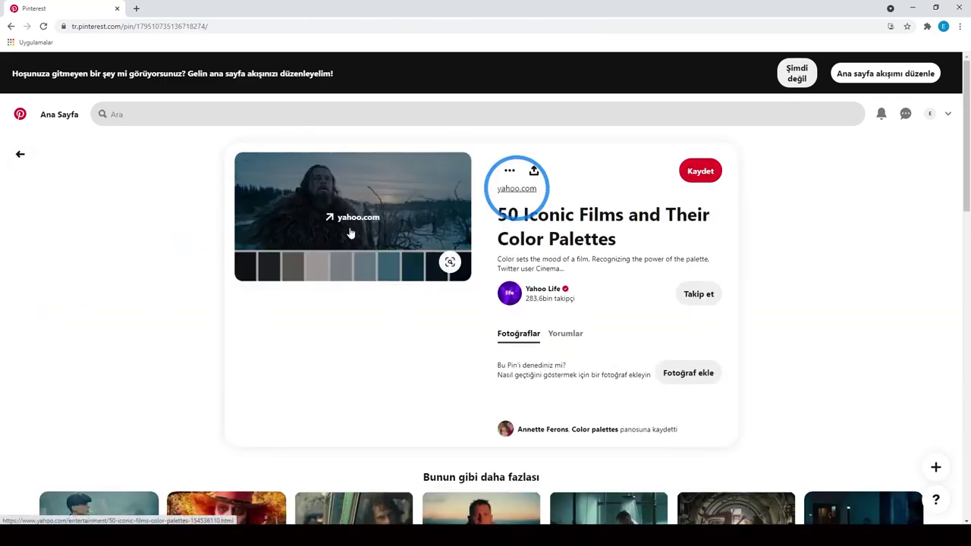
pyautogui.rightClick(350, 233)
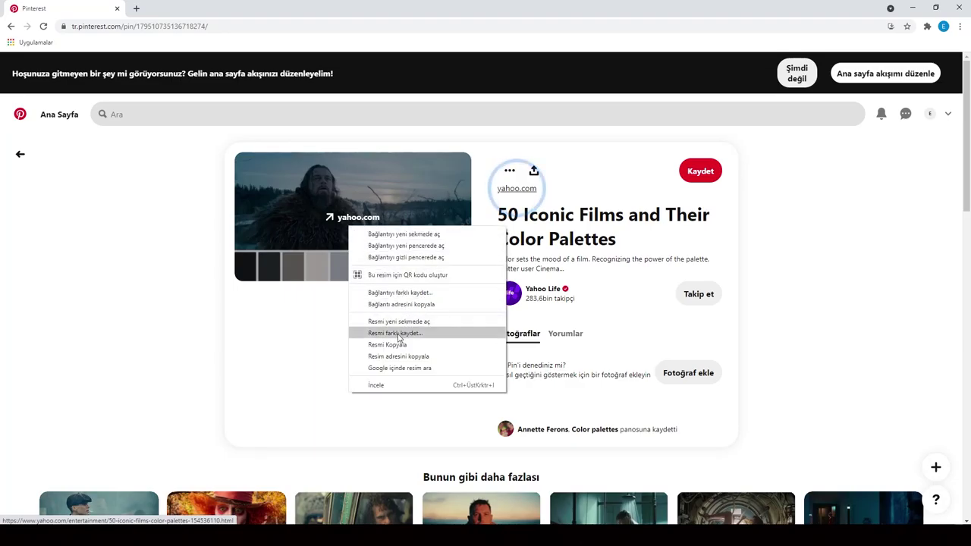
pyautogui.click(397, 334)
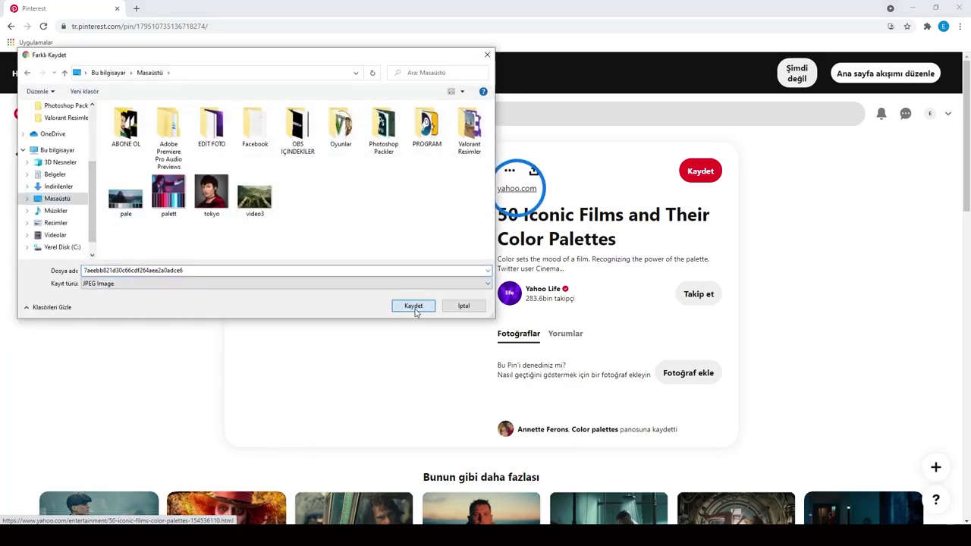
pyautogui.click(414, 306)
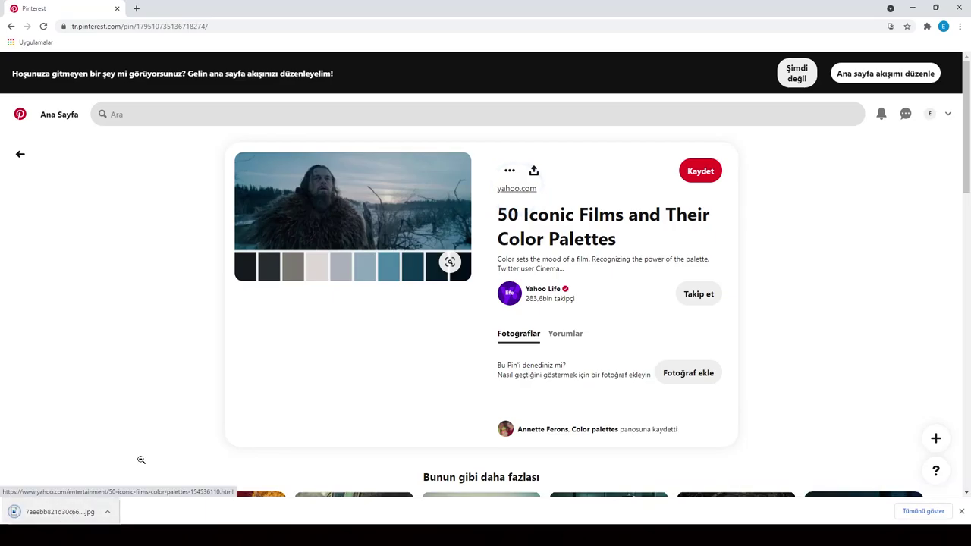
# Step: Return to the results and save the RawFilm palette pin image to the desktop
pyautogui.click(20, 154)
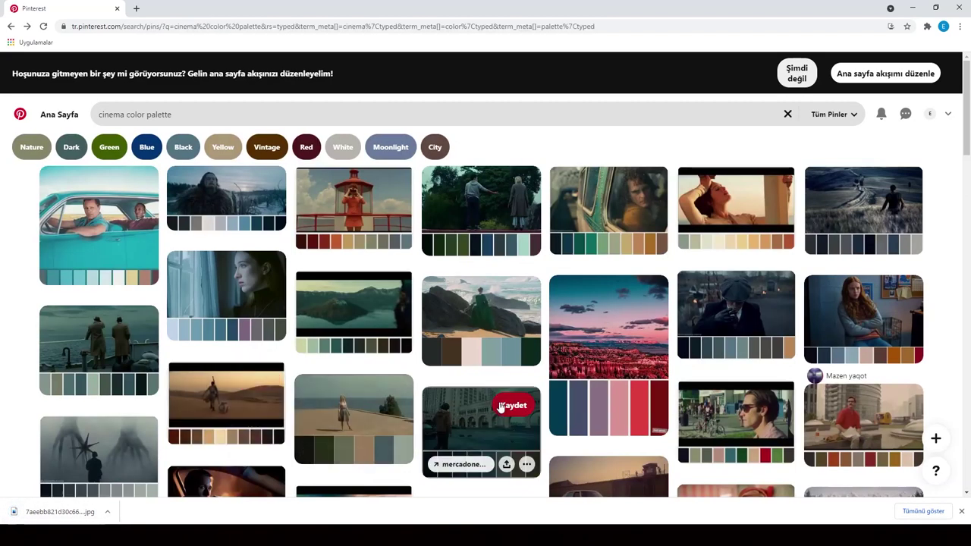
pyautogui.scroll(-5, 487, 449)
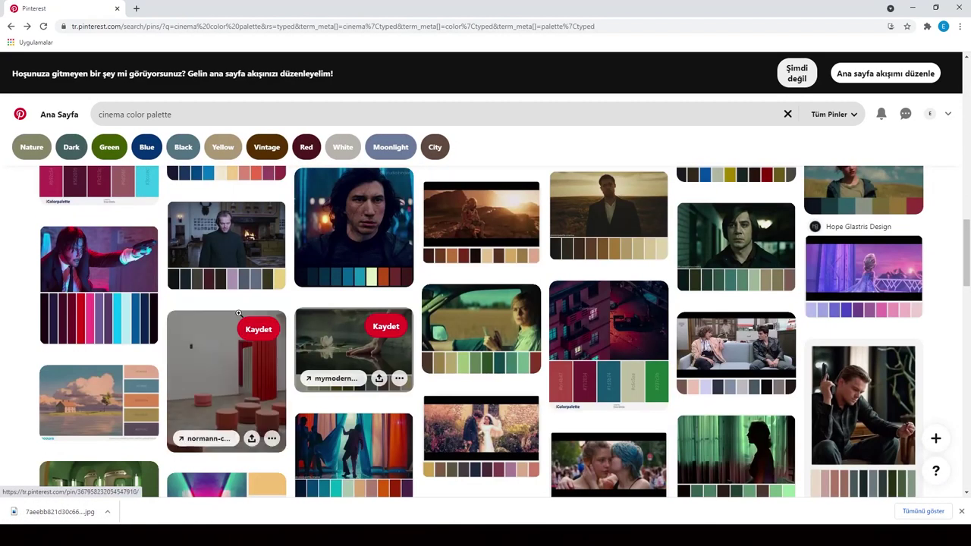
pyautogui.click(82, 272)
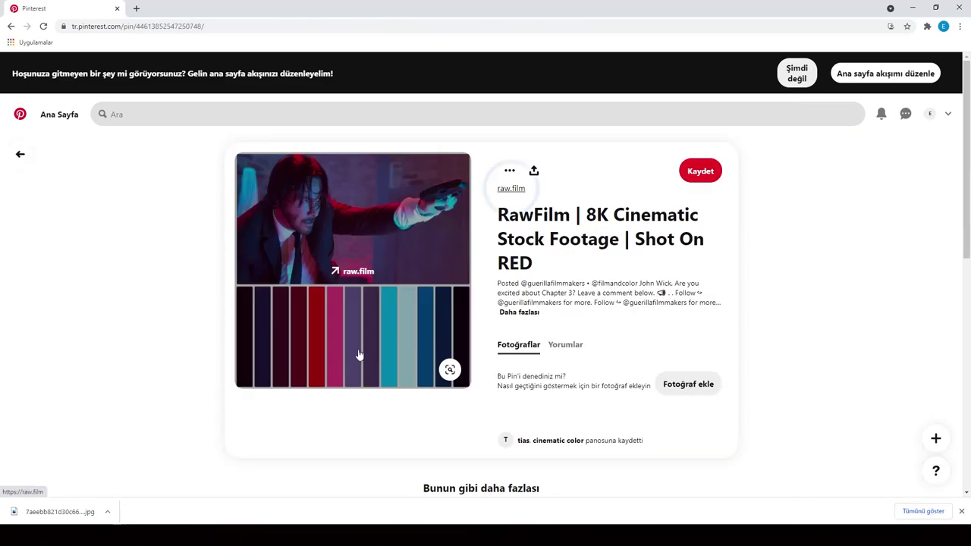
pyautogui.rightClick(340, 247)
pyautogui.click(408, 358)
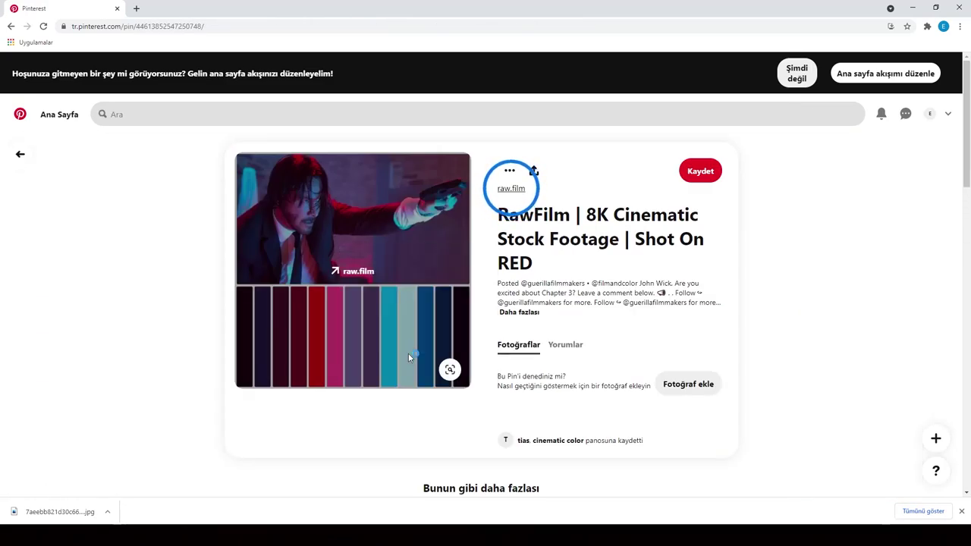
pyautogui.click(410, 303)
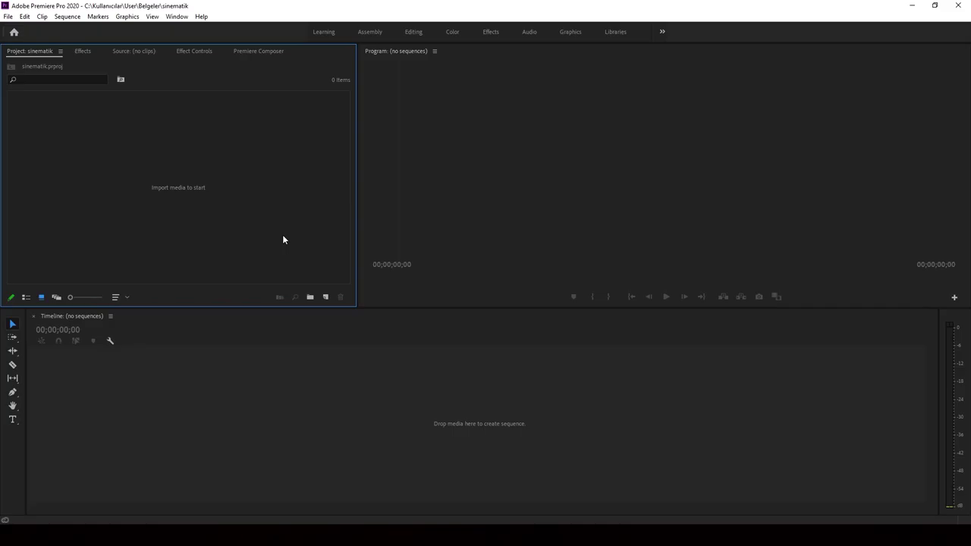
# Step: Import eskrim, palett and pale into the sinematik project
pyautogui.doubleClick(157, 187)
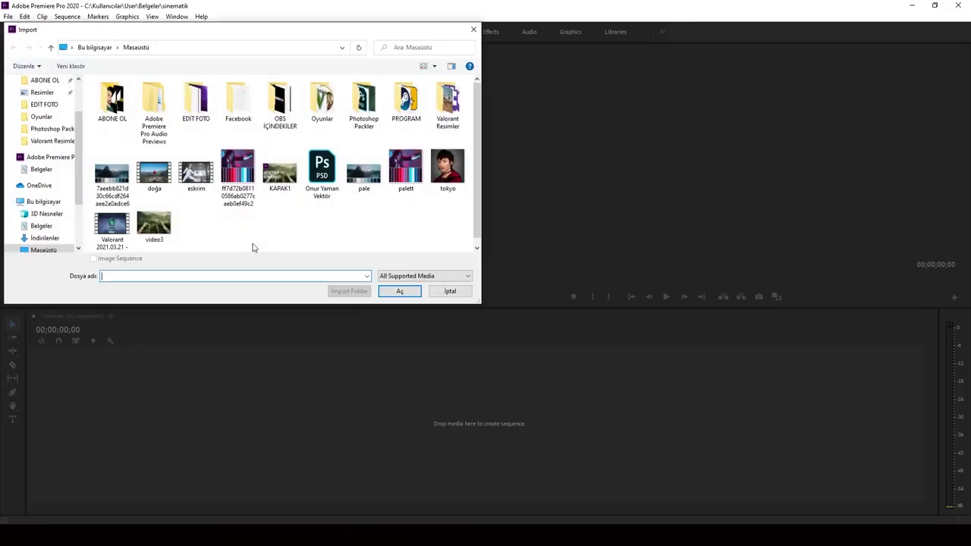
pyautogui.click(197, 179)
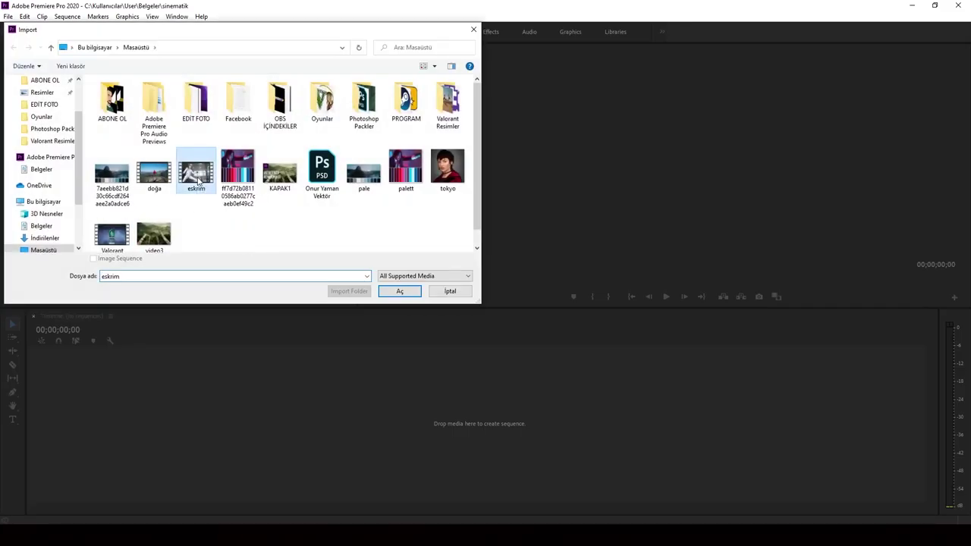
pyautogui.keyDown('ctrl'); pyautogui.click(406, 179); pyautogui.keyUp('ctrl')
pyautogui.keyDown('ctrl'); pyautogui.click(365, 189); pyautogui.keyUp('ctrl')
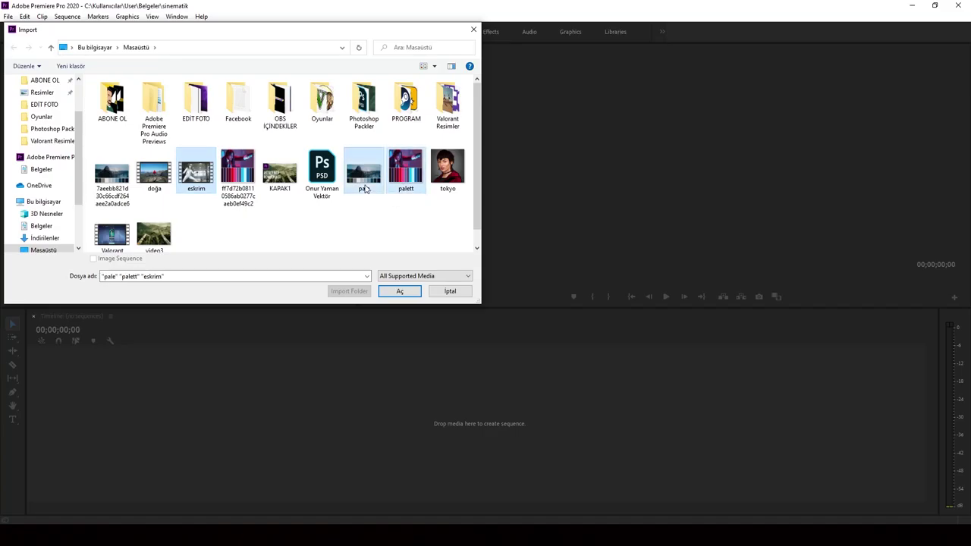
pyautogui.click(400, 292)
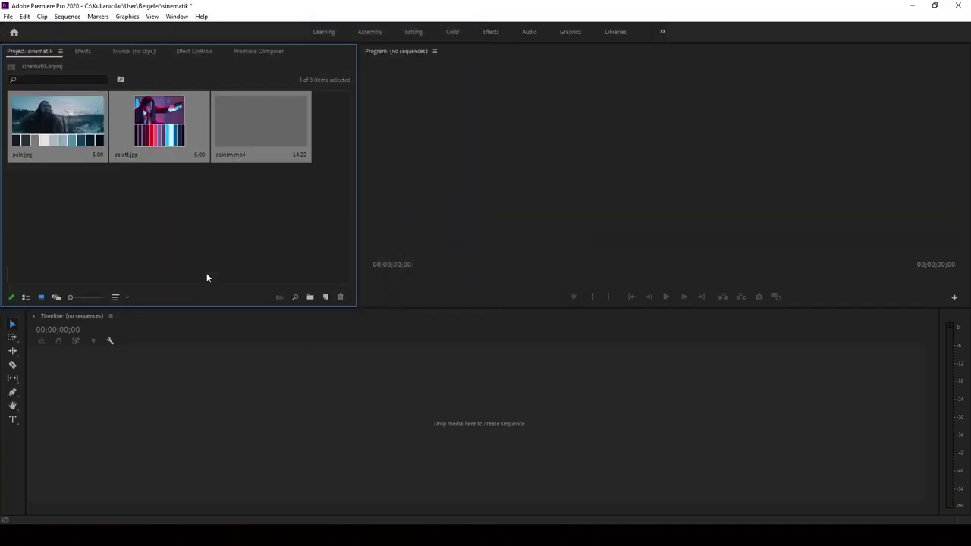
# Step: Create an eskrim sequence from eskrim.mp4 and shift the clip about seven seconds later
pyautogui.click(185, 242)
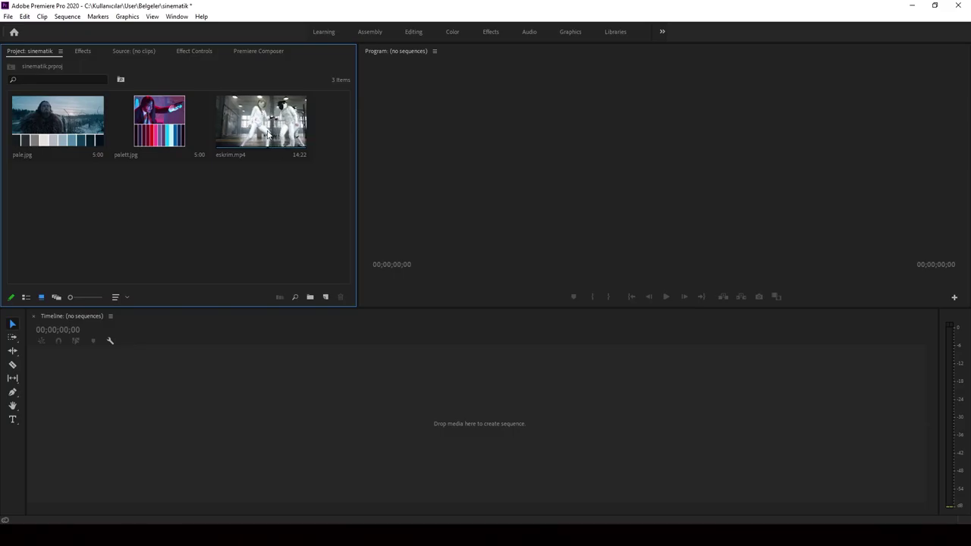
pyautogui.moveTo(269, 133); pyautogui.dragTo(288, 419)
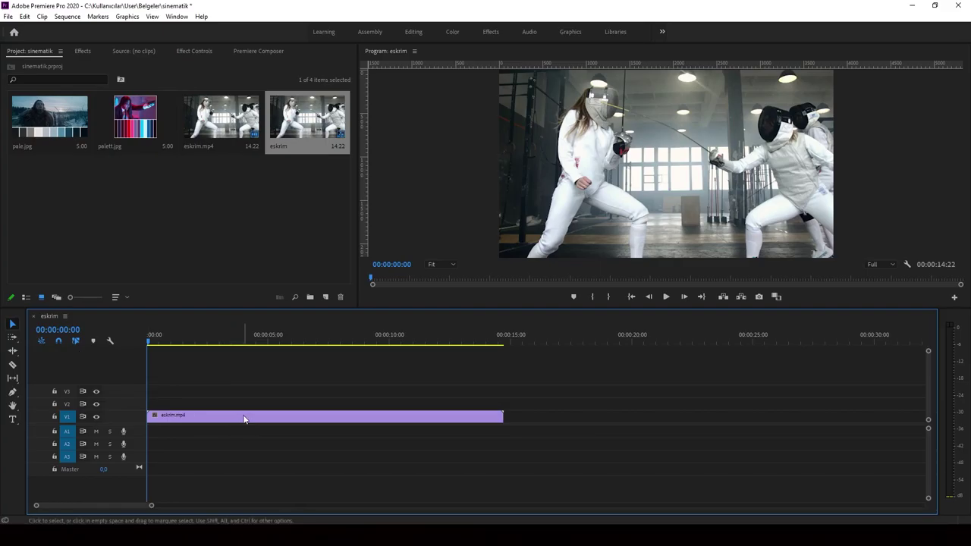
pyautogui.moveTo(232, 420); pyautogui.dragTo(414, 421)
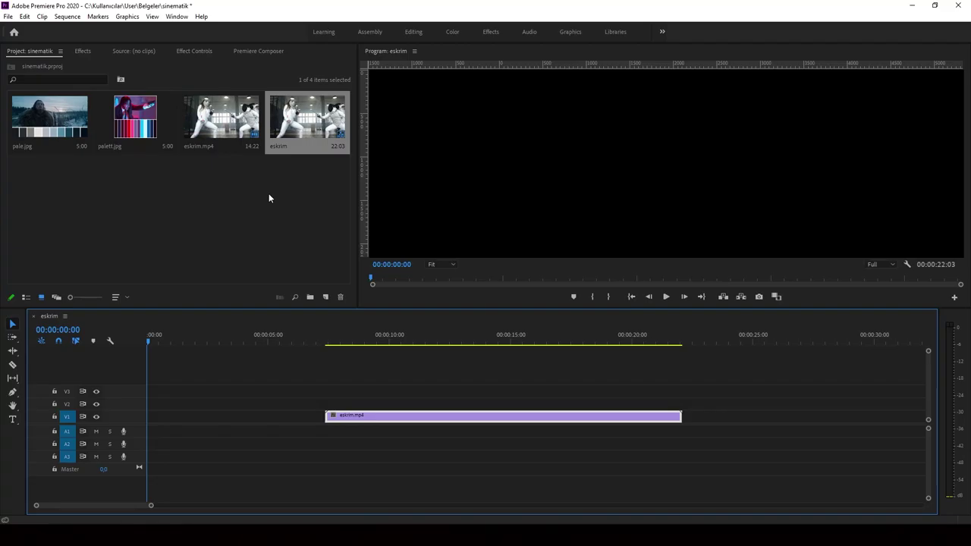
pyautogui.click(54, 134)
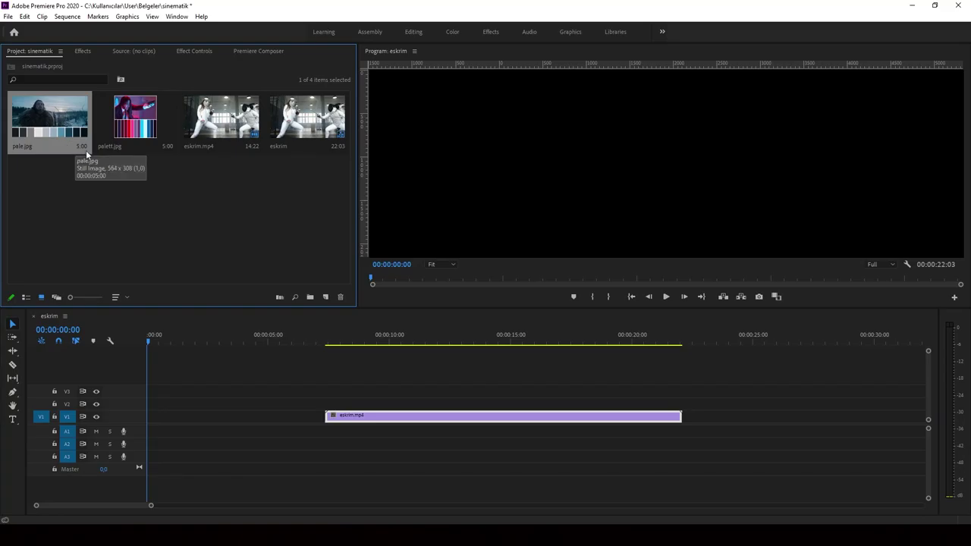
# Step: Put pale.jpg at the sequence start, butt the fencing clip after it at 00:00:05:00, and scrub
pyautogui.moveTo(148, 304); pyautogui.dragTo(148, 418)
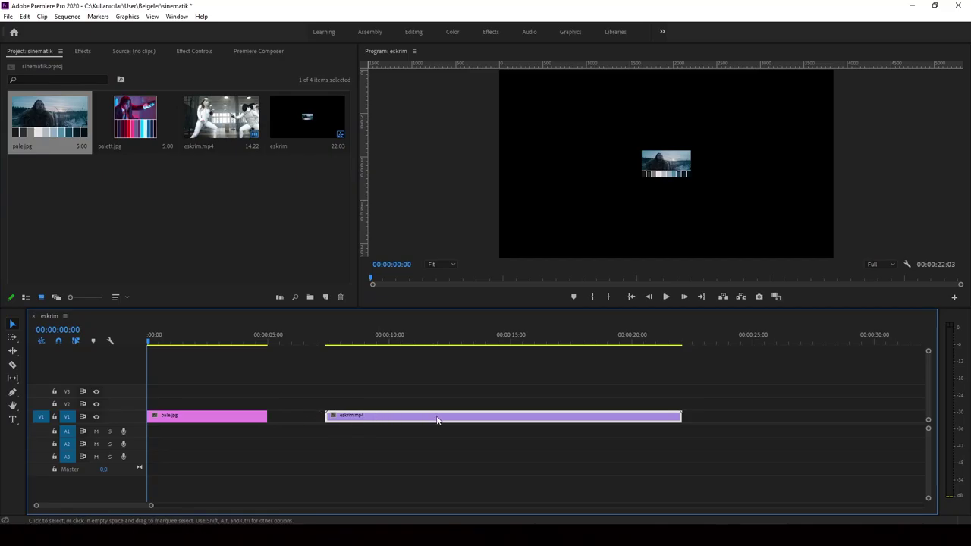
pyautogui.moveTo(447, 420); pyautogui.dragTo(308, 427)
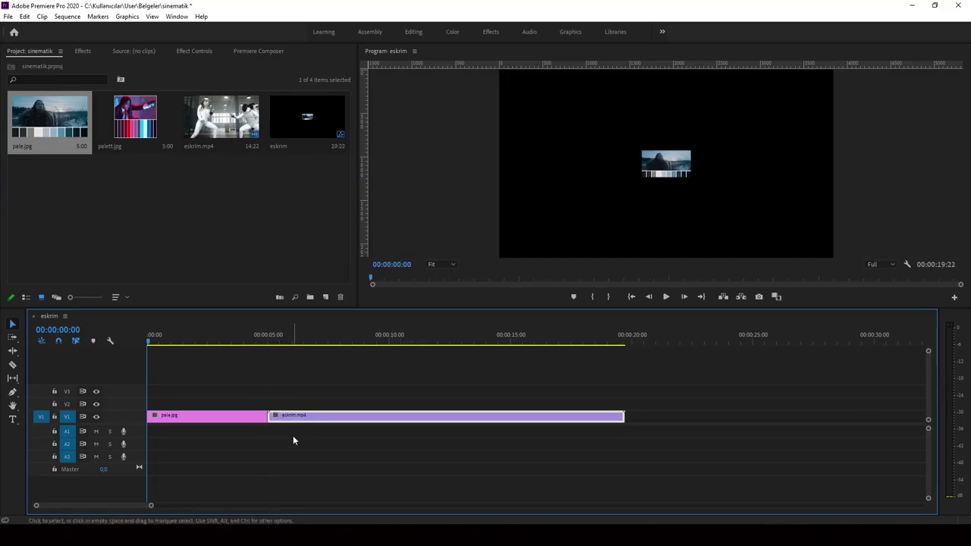
pyautogui.click(294, 439)
pyautogui.click(176, 343)
pyautogui.moveTo(178, 351); pyautogui.dragTo(305, 356)
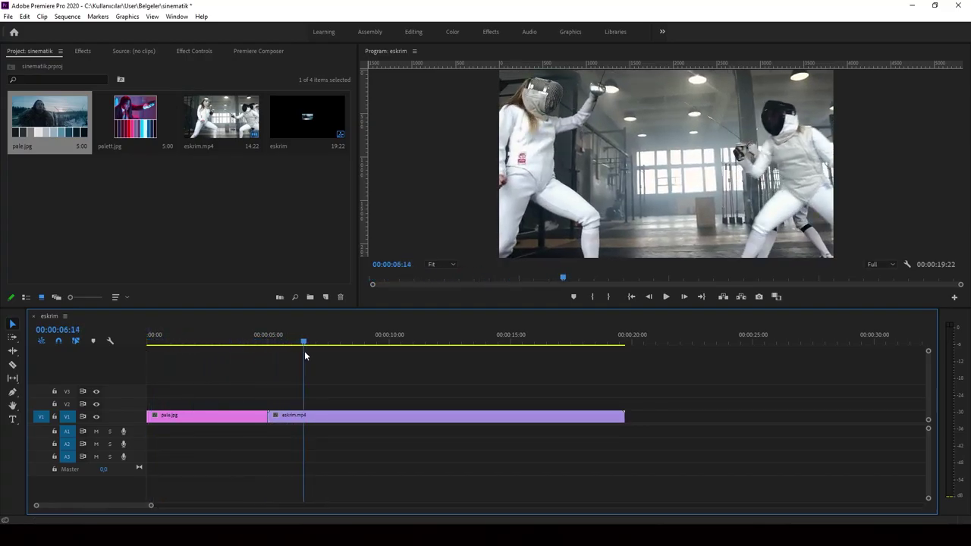
pyautogui.click(341, 419)
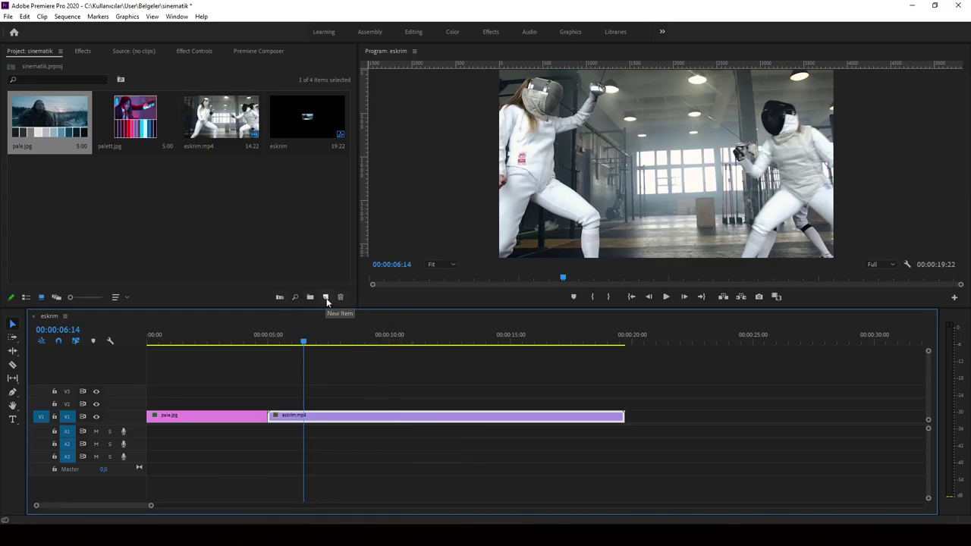
# Step: Add a new Adjustment Layer item (3840×2160, 30 fps) to the project bin
pyautogui.click(326, 298)
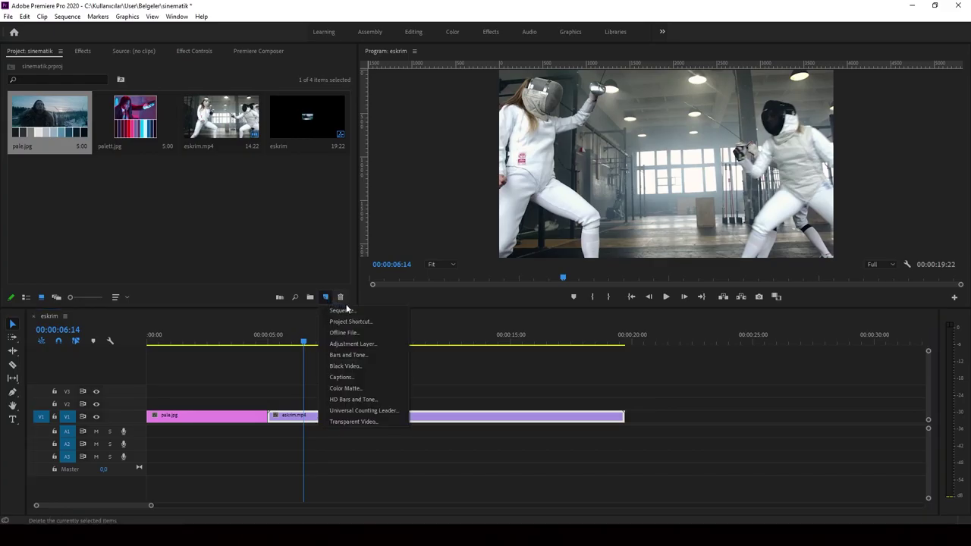
pyautogui.click(371, 344)
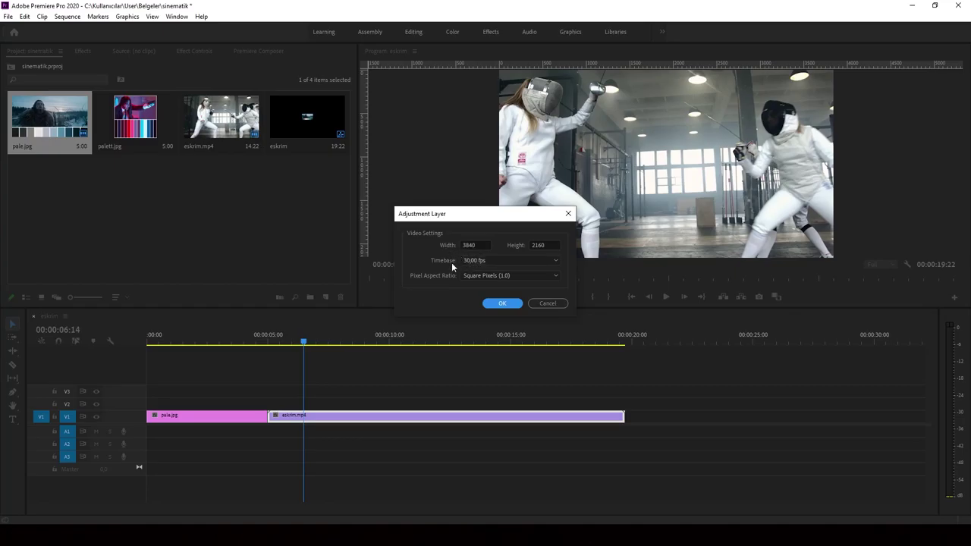
pyautogui.click(500, 305)
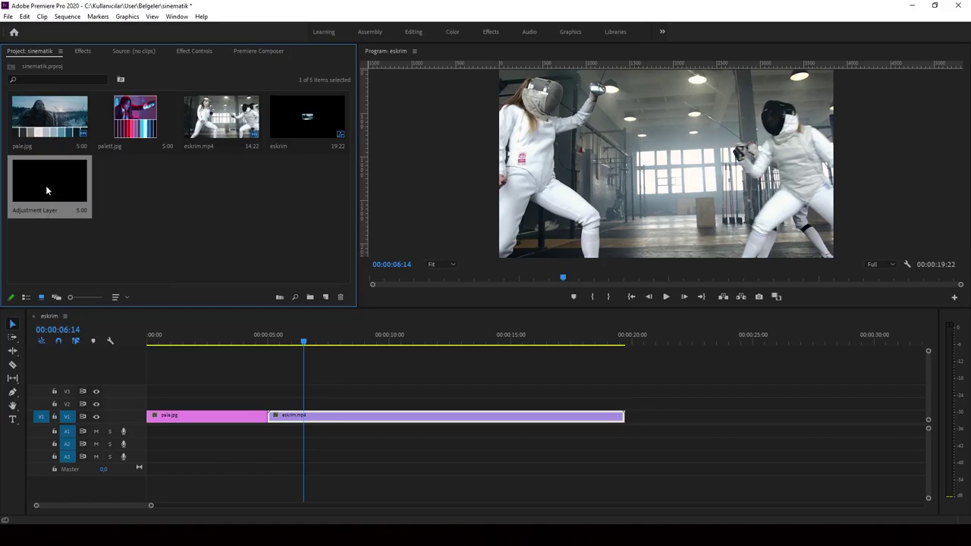
# Step: Place the Adjustment Layer on V2 at 00:00:05:00 and trim it to end at 00:00:19:21
pyautogui.moveTo(64, 199); pyautogui.dragTo(284, 408)
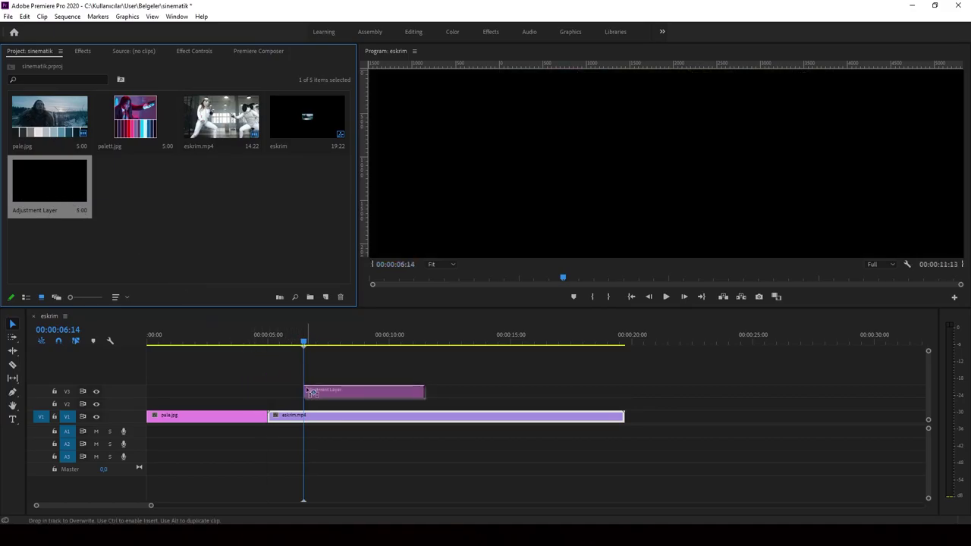
pyautogui.moveTo(285, 409); pyautogui.dragTo(279, 408)
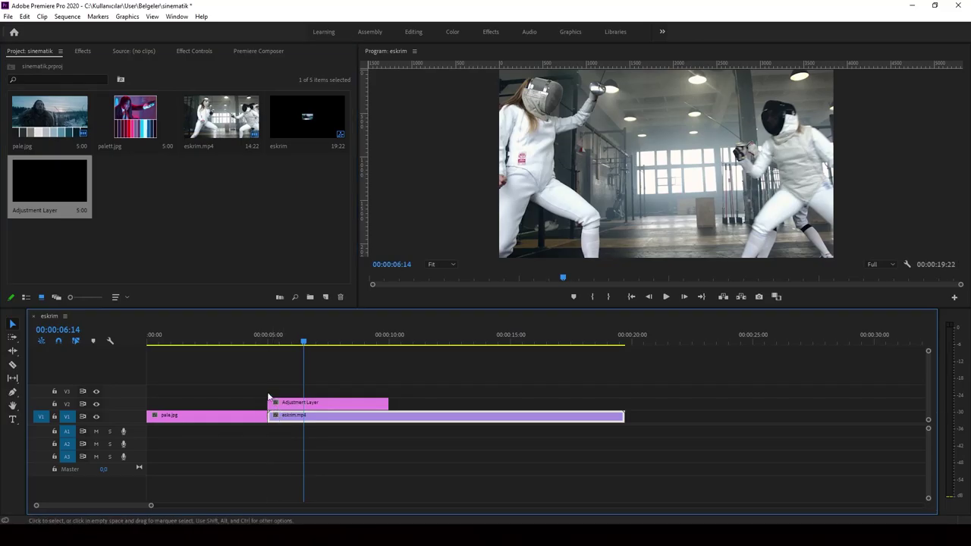
pyautogui.click(375, 408)
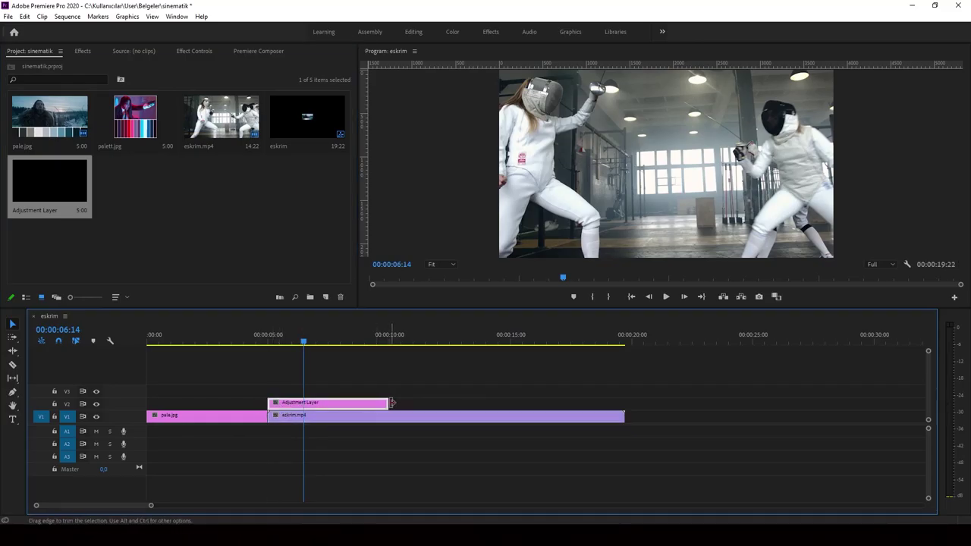
pyautogui.moveTo(392, 403); pyautogui.dragTo(624, 403)
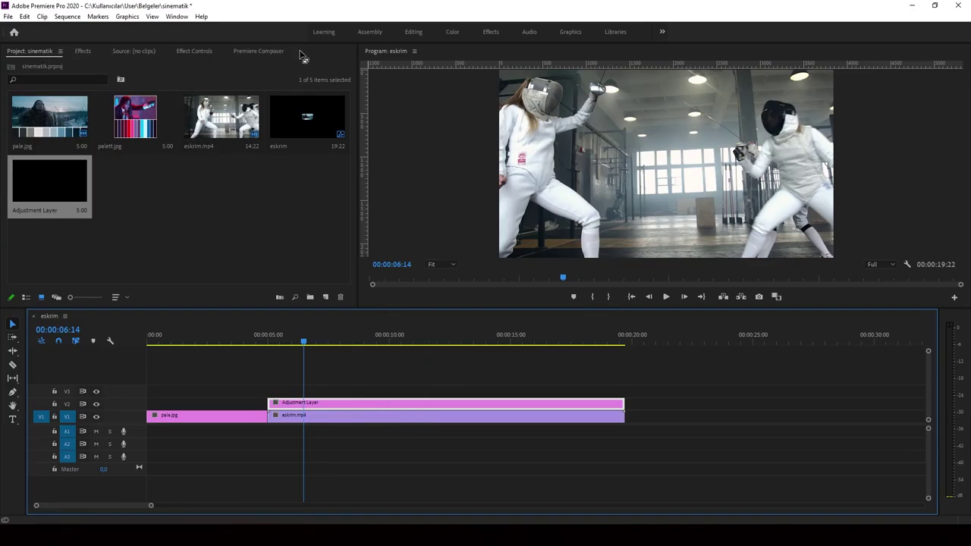
pyautogui.click(177, 17)
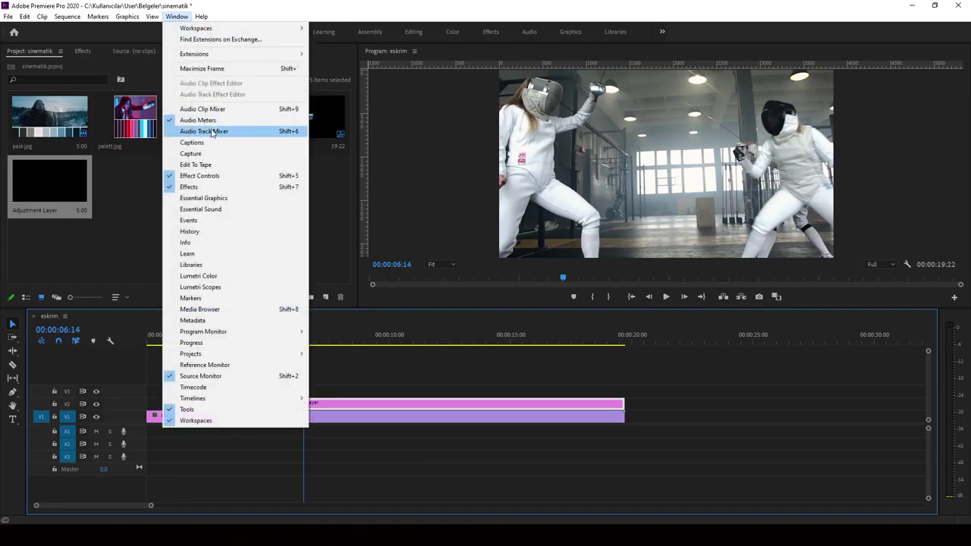
# Step: Open Window > Lumetri Color to add Lumetri Color controls to the Adjustment Layer
pyautogui.click(206, 278)
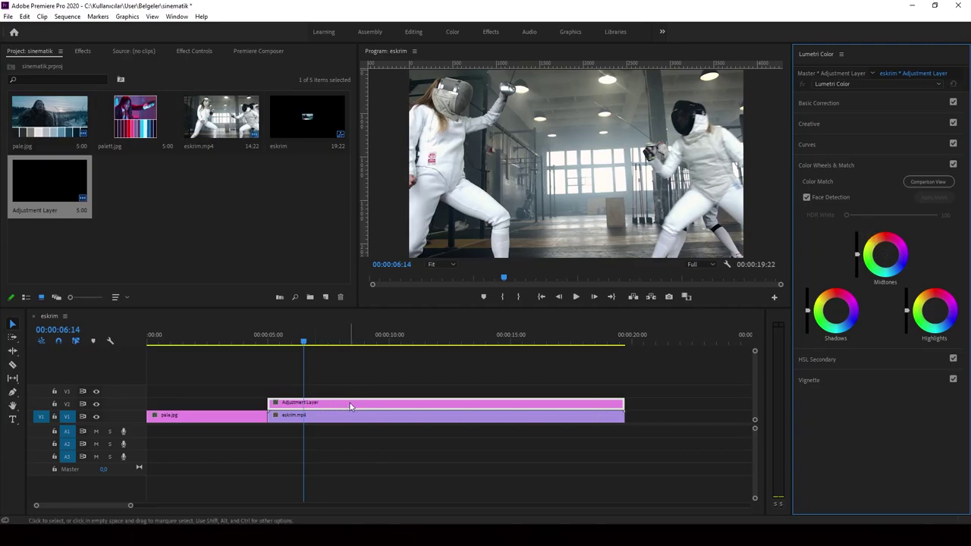
pyautogui.click(574, 405)
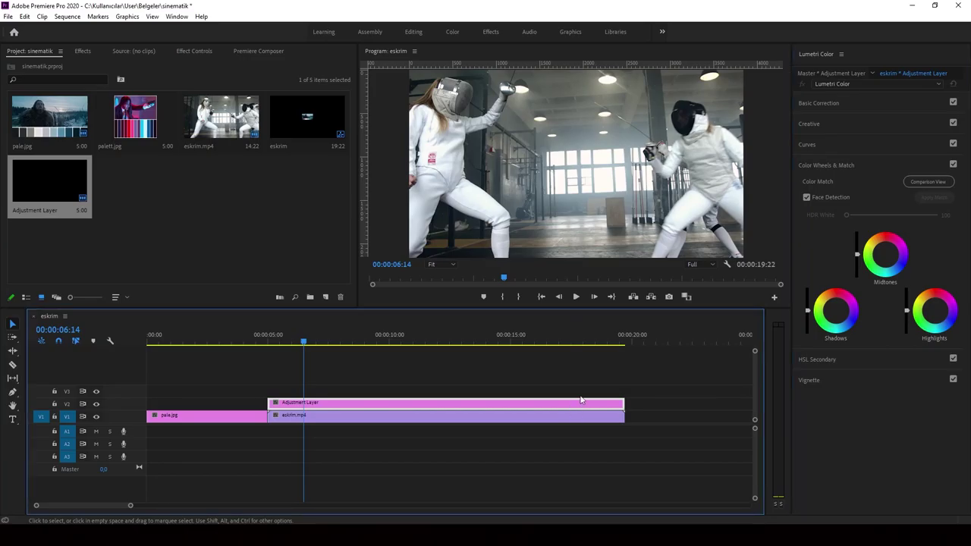
pyautogui.click(930, 183)
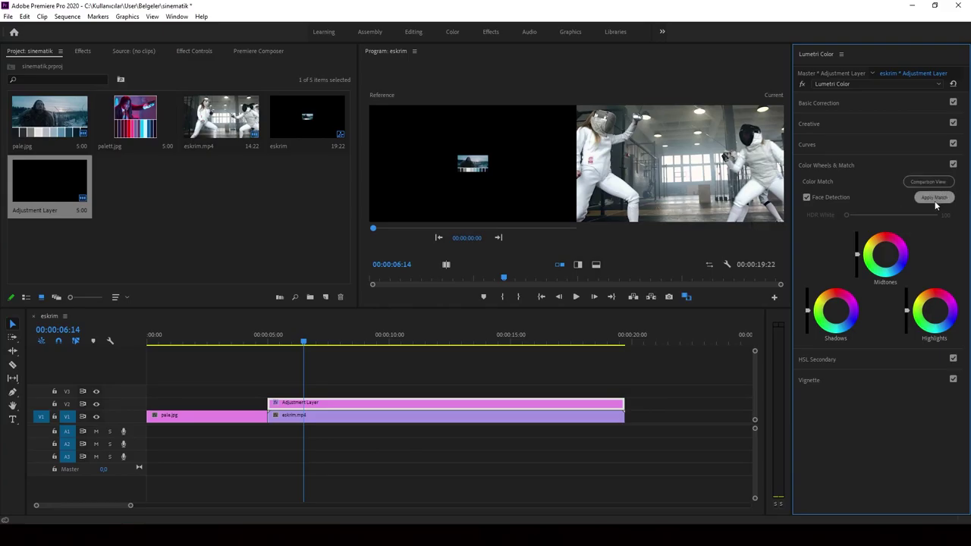
# Step: Turn on Comparison View and make the Program monitor wider and taller
pyautogui.click(626, 194)
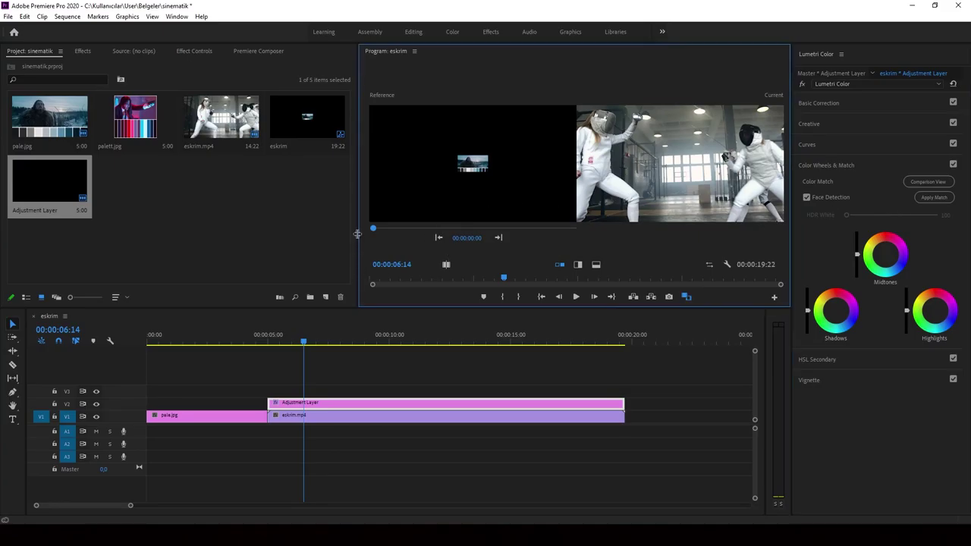
pyautogui.moveTo(358, 233); pyautogui.dragTo(220, 234)
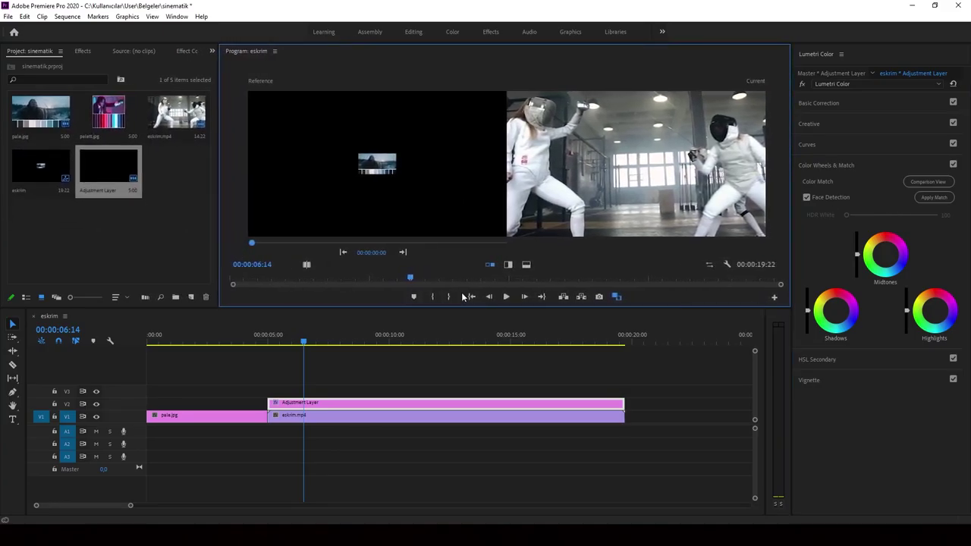
pyautogui.moveTo(459, 310); pyautogui.dragTo(459, 384)
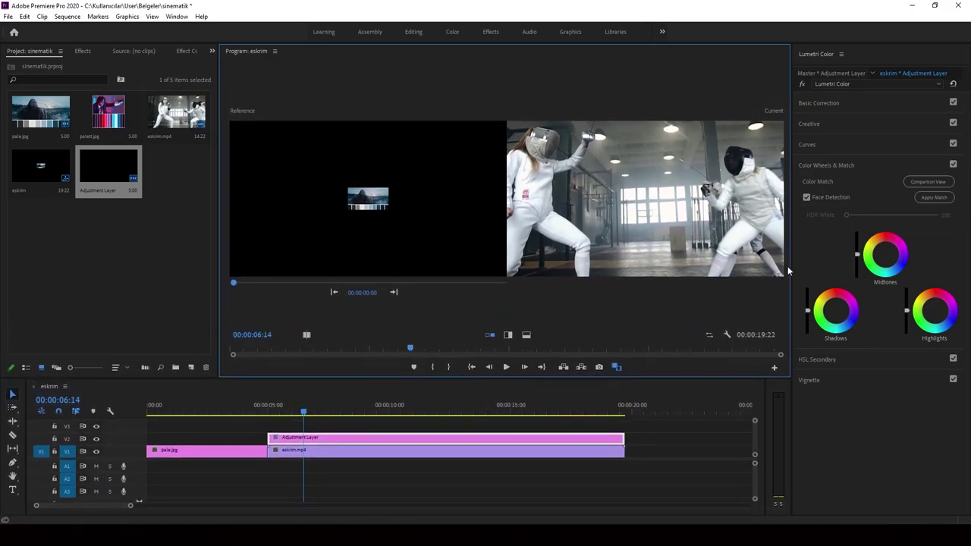
# Step: Apply Match on the selected Adjustment Layer so the fencing footage matches pale.jpg
pyautogui.click(661, 455)
pyautogui.click(436, 441)
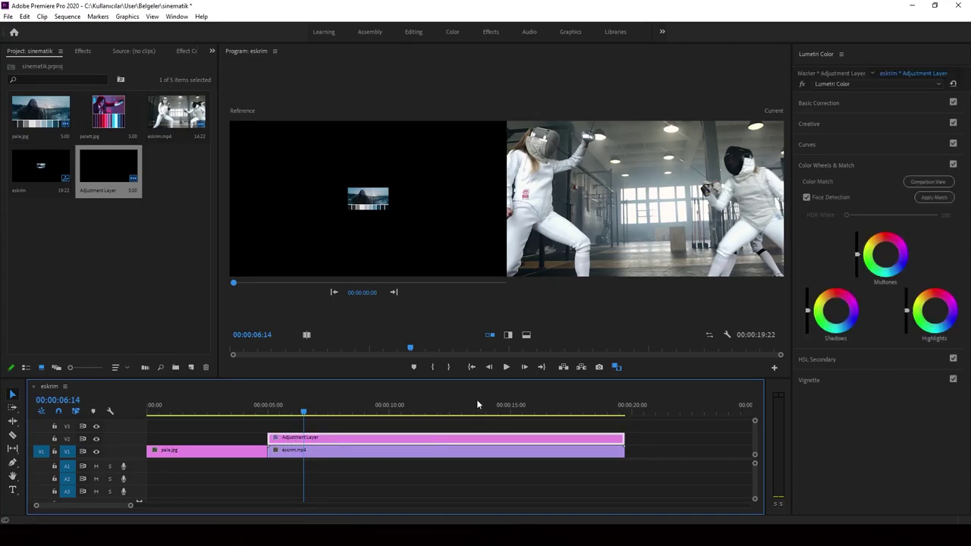
pyautogui.click(929, 198)
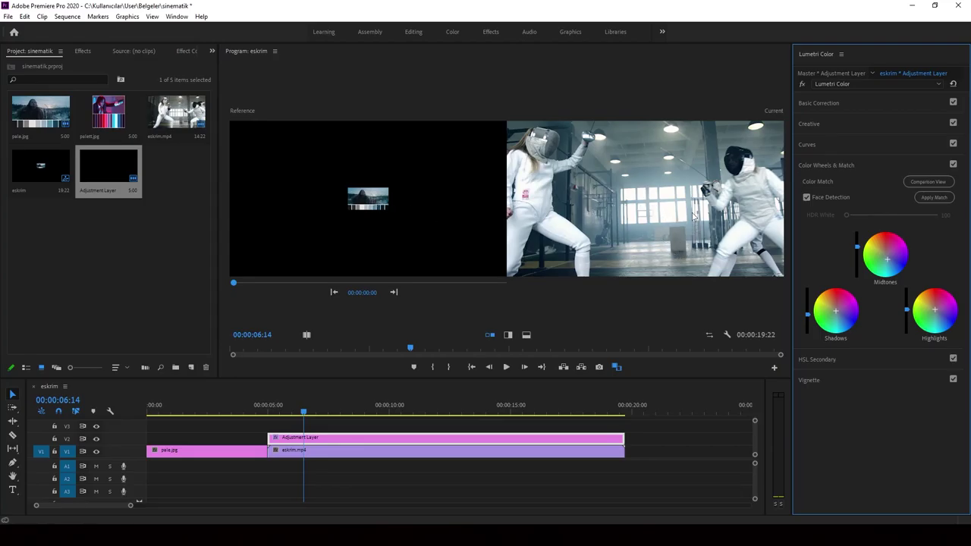
# Step: Play back the graded footage, then delete all clips from the eskrim sequence
pyautogui.click(452, 389)
pyautogui.press('space')
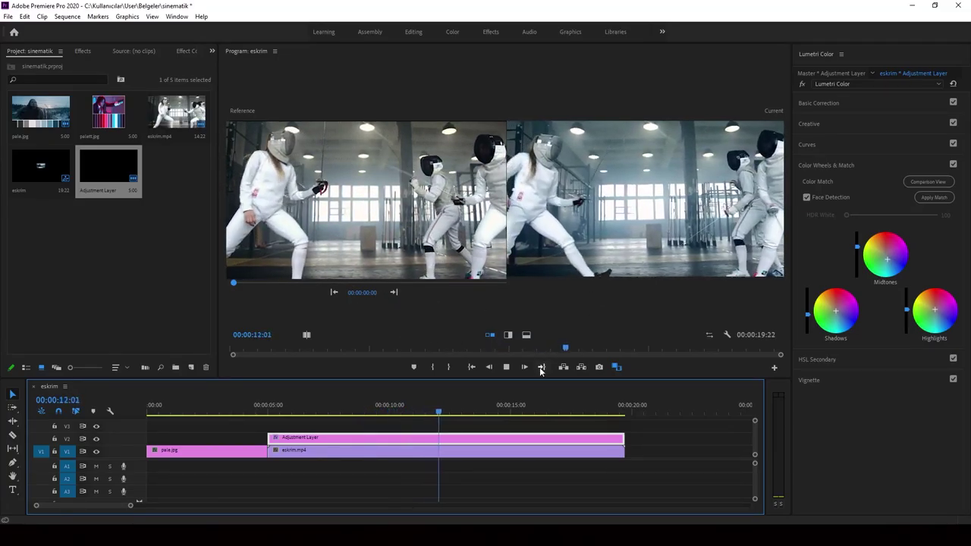
pyautogui.press('space')
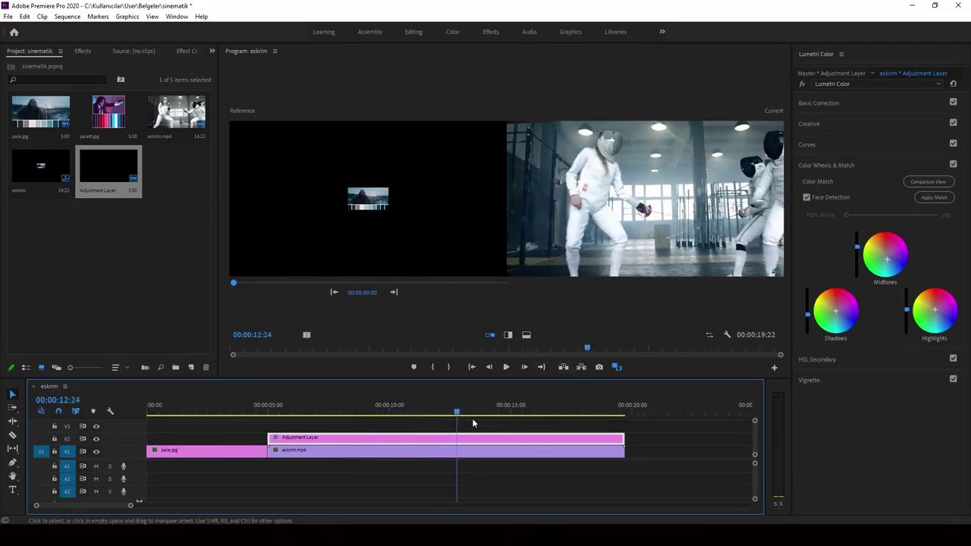
pyautogui.moveTo(506, 468); pyautogui.dragTo(195, 438)
pyautogui.press('Delete')
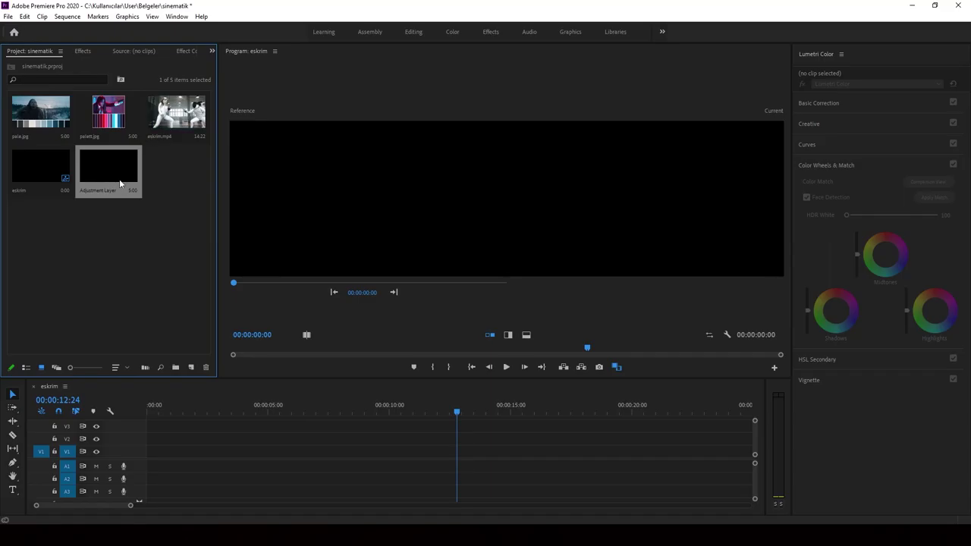
# Step: Place palett.jpg on V1, followed directly by the eskrim.mp4 fencing clip
pyautogui.moveTo(104, 119); pyautogui.dragTo(154, 455)
pyautogui.click(172, 125)
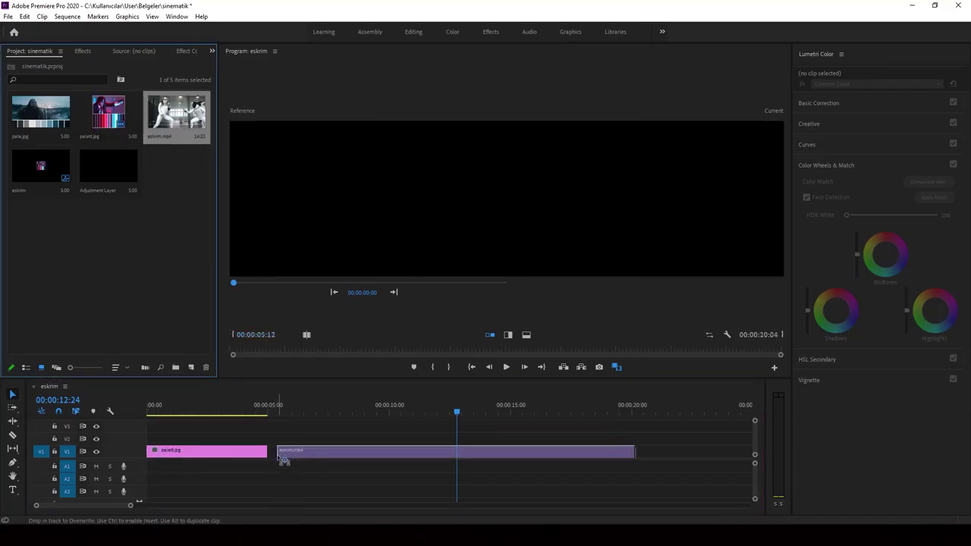
pyautogui.moveTo(192, 286); pyautogui.dragTo(277, 456)
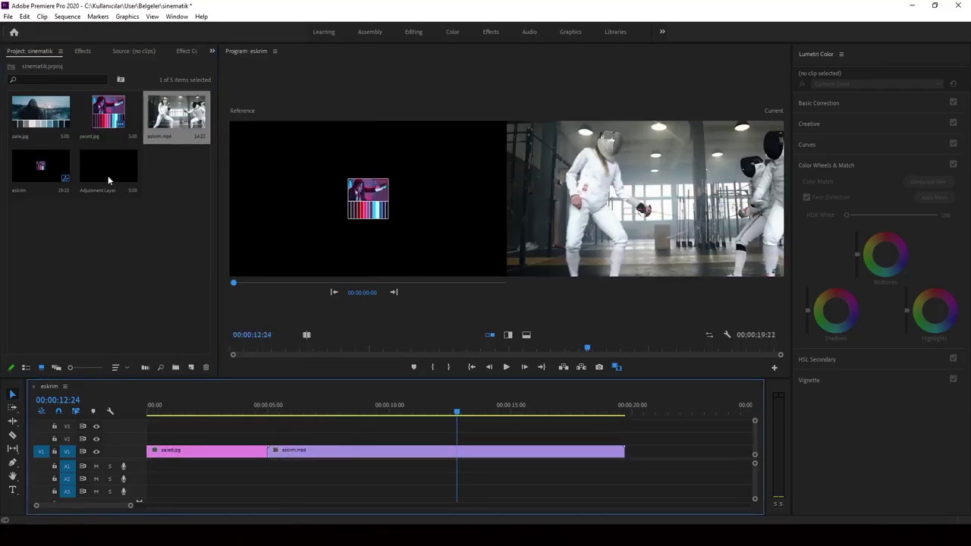
# Step: Add an Adjustment Layer on V2 extended to eskrim.mp4's end, playhead back near 6 seconds
pyautogui.moveTo(109, 167); pyautogui.dragTo(275, 447)
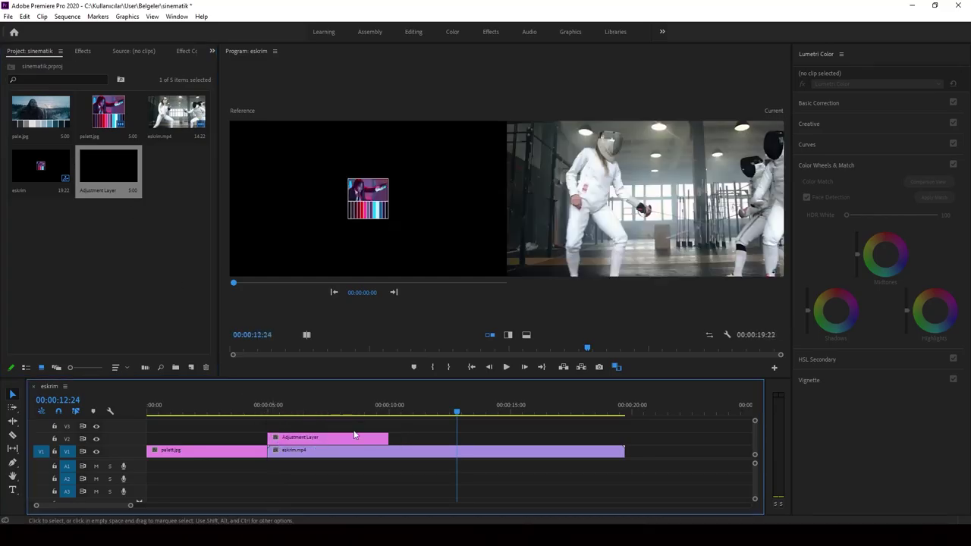
pyautogui.moveTo(389, 438); pyautogui.dragTo(624, 439)
pyautogui.moveTo(458, 415); pyautogui.dragTo(300, 416)
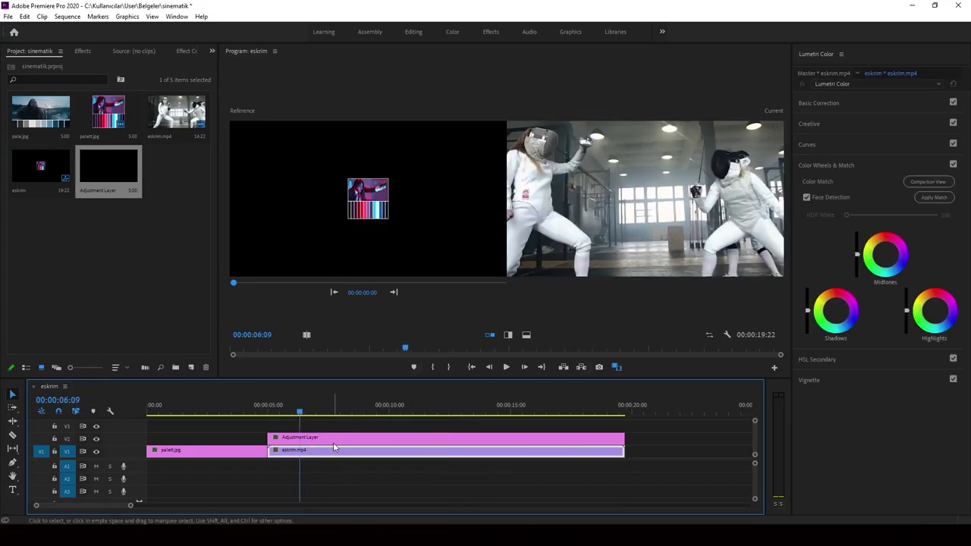
# Step: Apply a Lumetri colour match to palett.jpg on the Adjustment Layer, then play back the purple grade
pyautogui.click(337, 439)
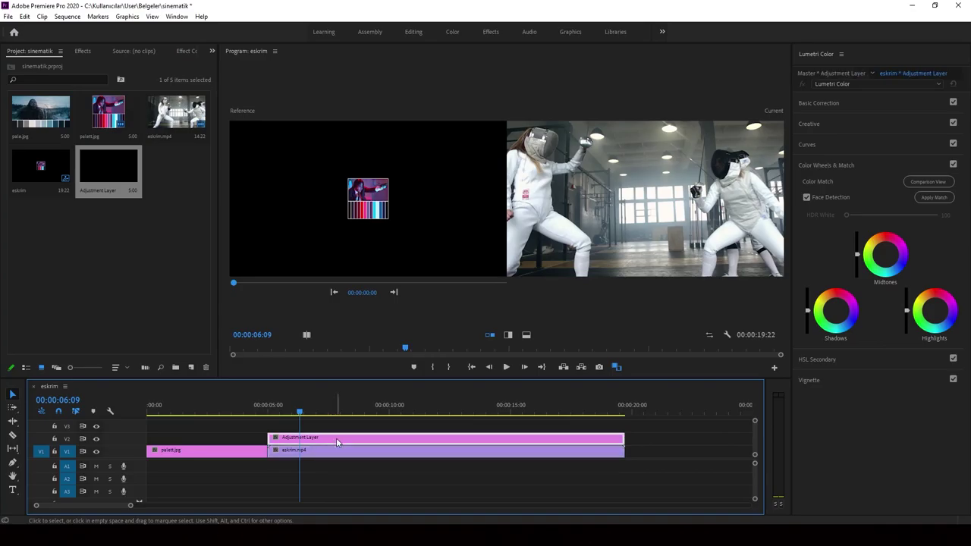
pyautogui.click(932, 199)
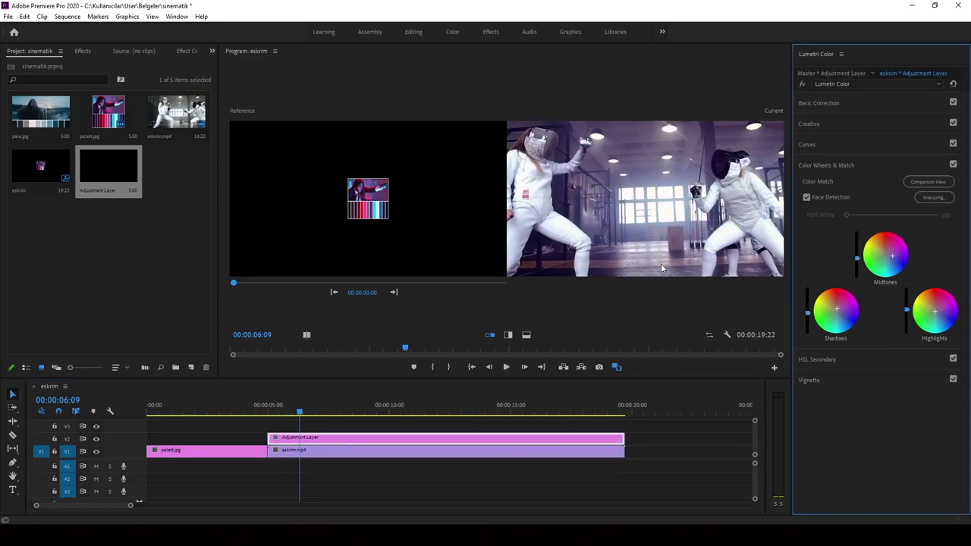
pyautogui.press('space')
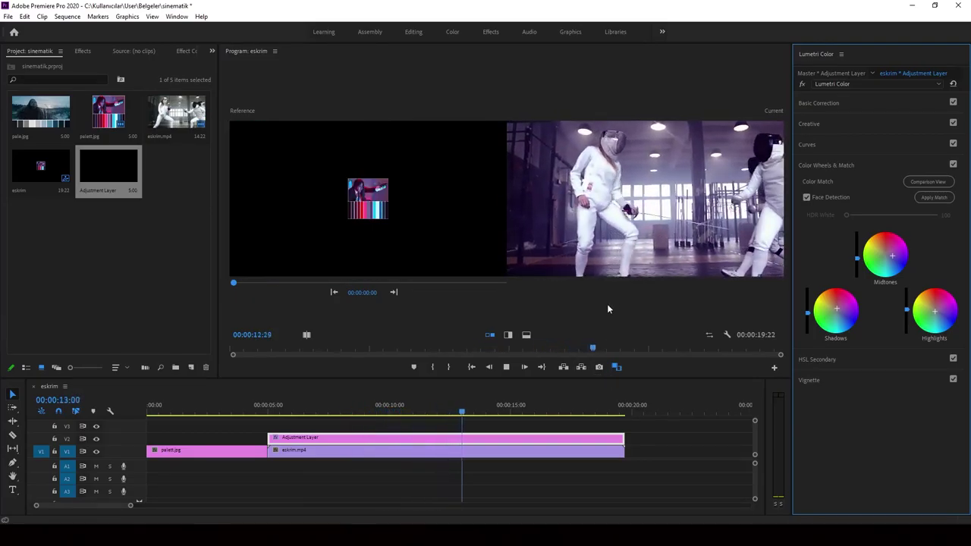
pyautogui.press('space')
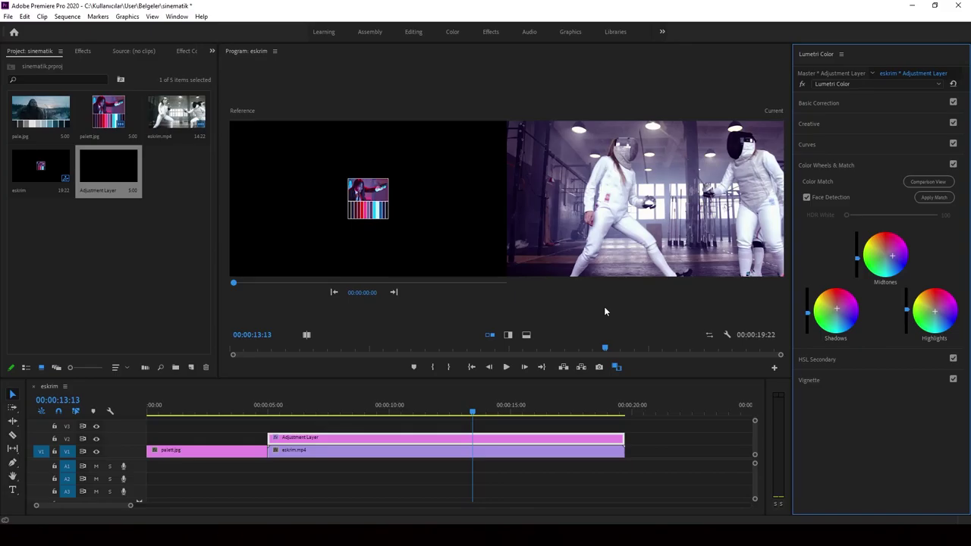